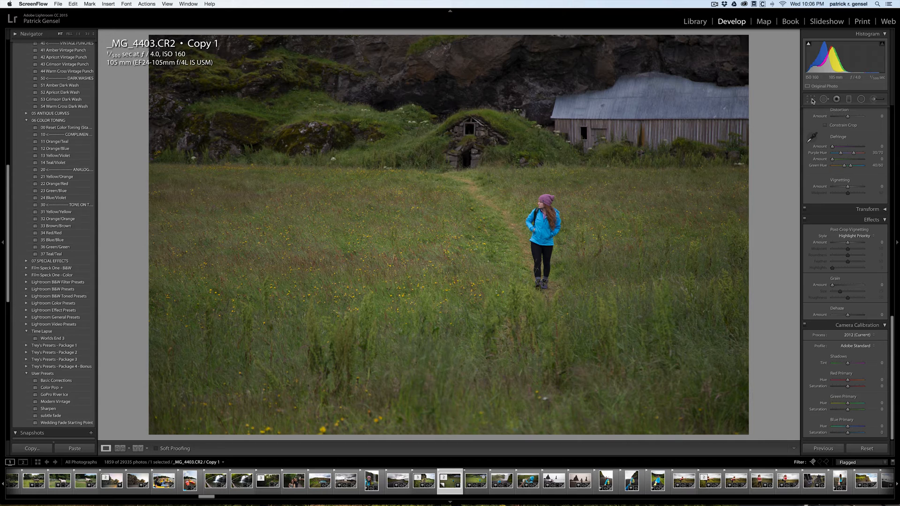
Crop the photo slightly tighter from its upper-right corner at the original aspect ratio and reposition the image in the frame.
{"action": "left_click", "coordinate": [810, 99]}
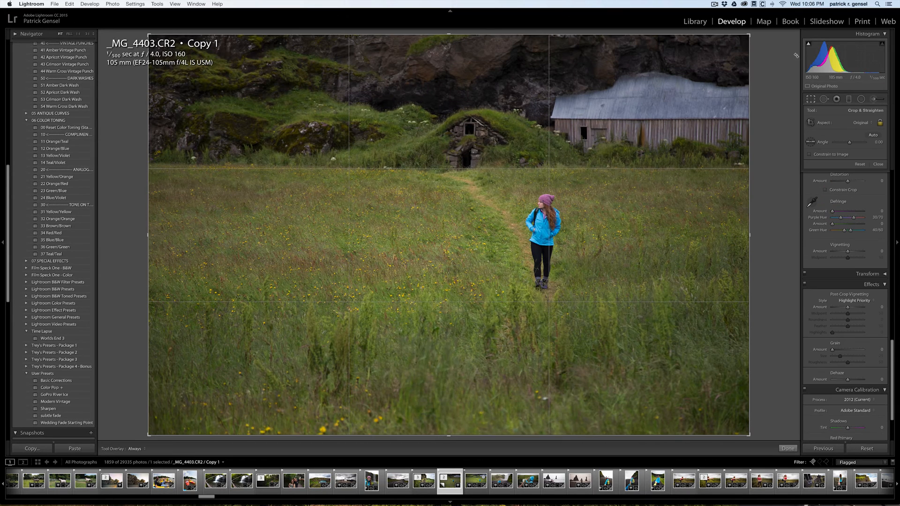
{"action": "left_click_drag", "start_coordinate": [748, 37], "coordinate": [734, 43]}
{"action": "left_click_drag", "start_coordinate": [685, 69], "coordinate": [675, 68]}
{"action": "key", "text": "Return"}
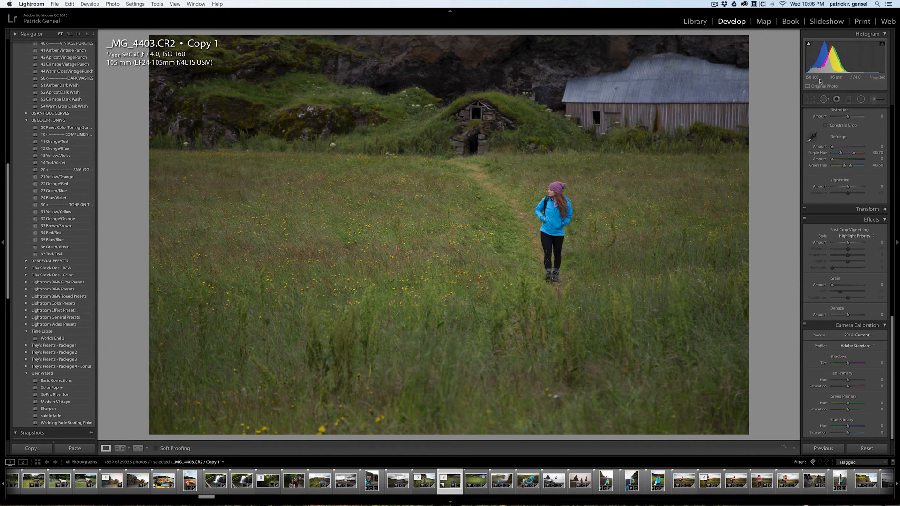
Set the white balance temperature to 5,618 and the tint to +2.
{"action": "scroll", "coordinate": [847, 124], "scroll_direction": "up", "scroll_amount": 3}
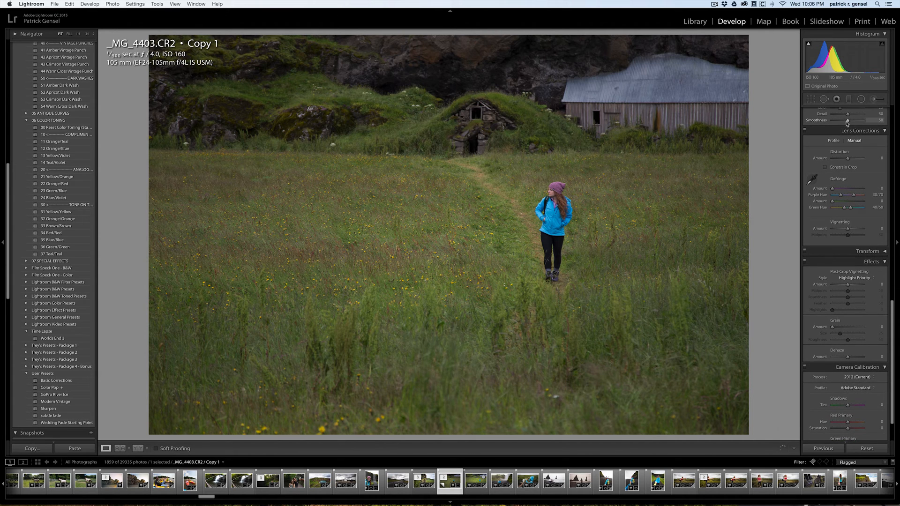
{"action": "scroll", "coordinate": [847, 123], "scroll_direction": "up", "scroll_amount": 10}
{"action": "scroll", "coordinate": [846, 124], "scroll_direction": "up", "scroll_amount": 5}
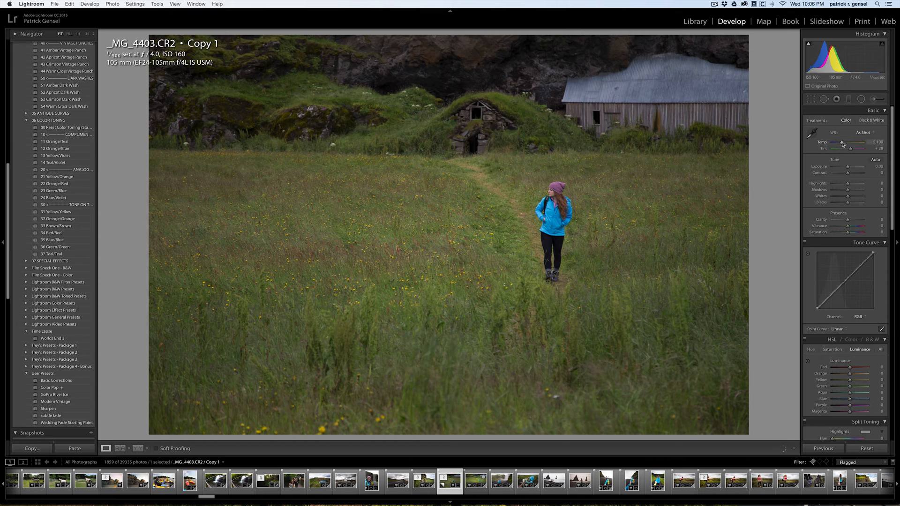
{"action": "left_click_drag", "start_coordinate": [842, 144], "coordinate": [844, 144]}
{"action": "left_click_drag", "start_coordinate": [849, 149], "coordinate": [847, 149]}
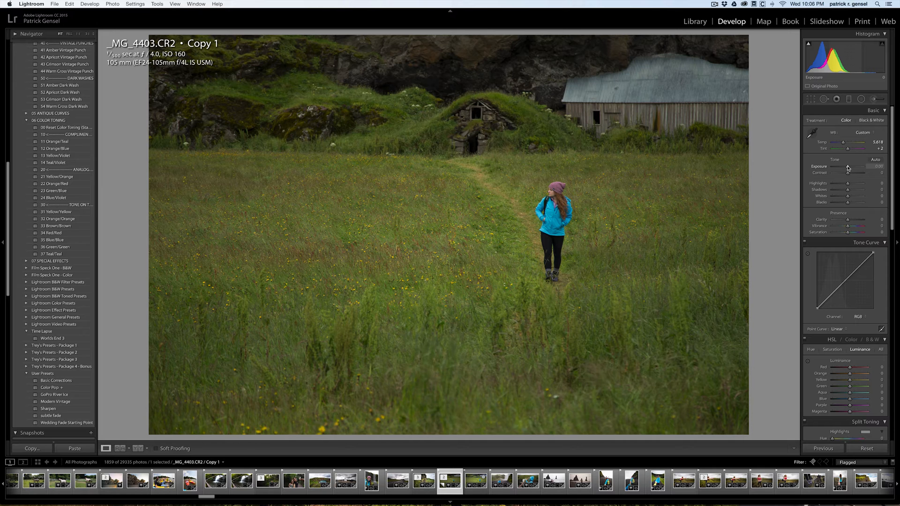
Adjust the basic tone and color with exposure +0.13, contrast +8 and vibrance +8.
{"action": "left_click_drag", "start_coordinate": [847, 168], "coordinate": [848, 168]}
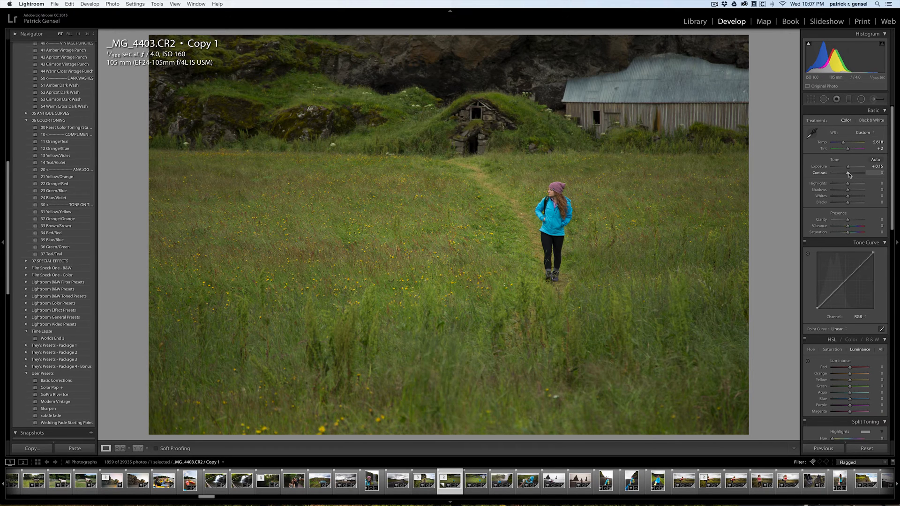
{"action": "left_click_drag", "start_coordinate": [850, 174], "coordinate": [850, 175]}
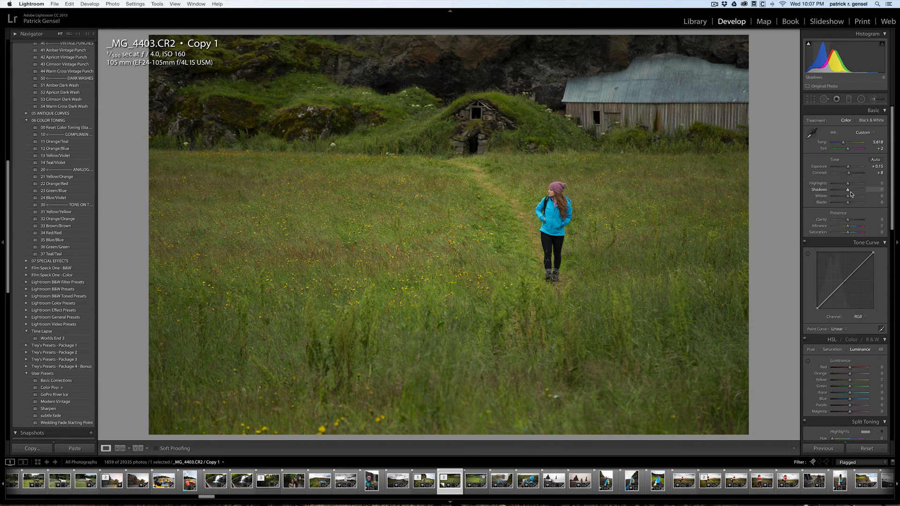
{"action": "left_click_drag", "start_coordinate": [847, 227], "coordinate": [849, 227]}
{"action": "left_click", "coordinate": [859, 265]}
{"action": "left_click", "coordinate": [845, 280]}
{"action": "left_click", "coordinate": [831, 294]}
{"action": "key", "text": "super+z"}
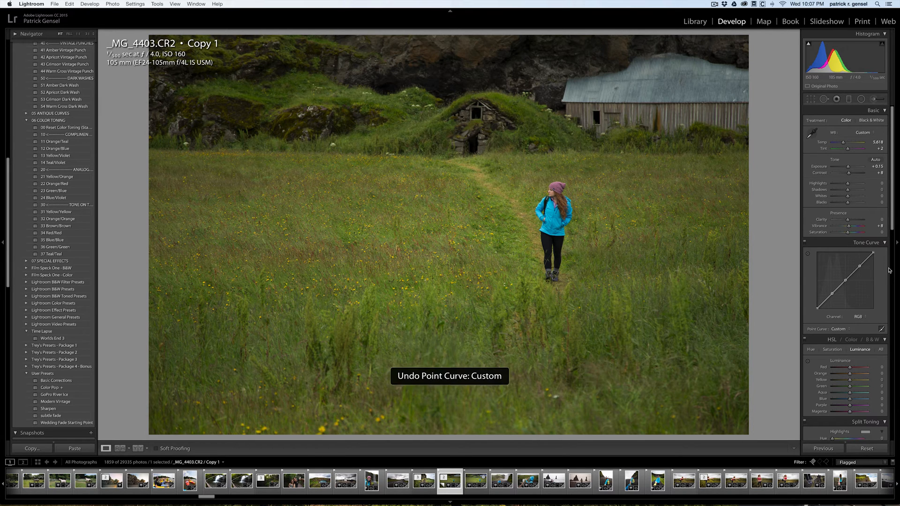
Add shadow, midtone and highlight anchor points to the RGB tone curve and raise its black point to about 12.5%.
{"action": "left_click", "coordinate": [831, 294]}
{"action": "left_click_drag", "start_coordinate": [816, 308], "coordinate": [817, 303]}
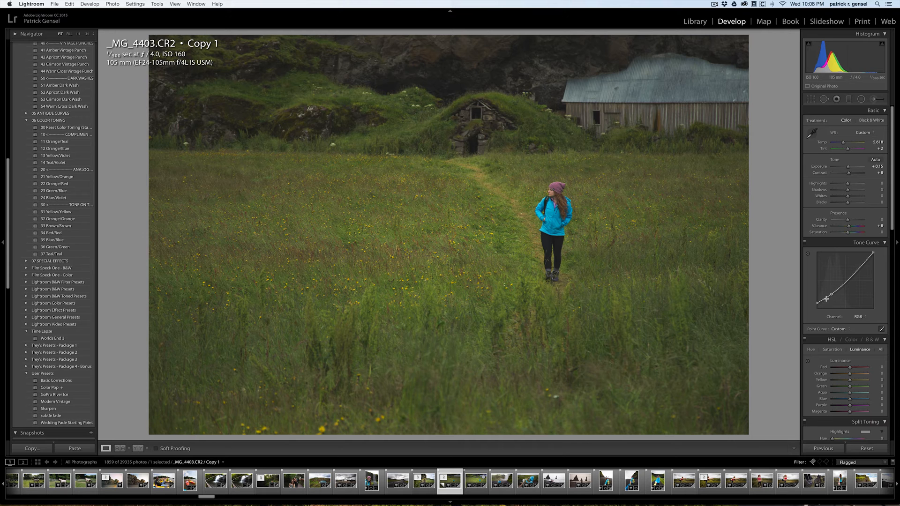
{"action": "key", "text": "super+z"}
{"action": "key", "text": "super+z"}
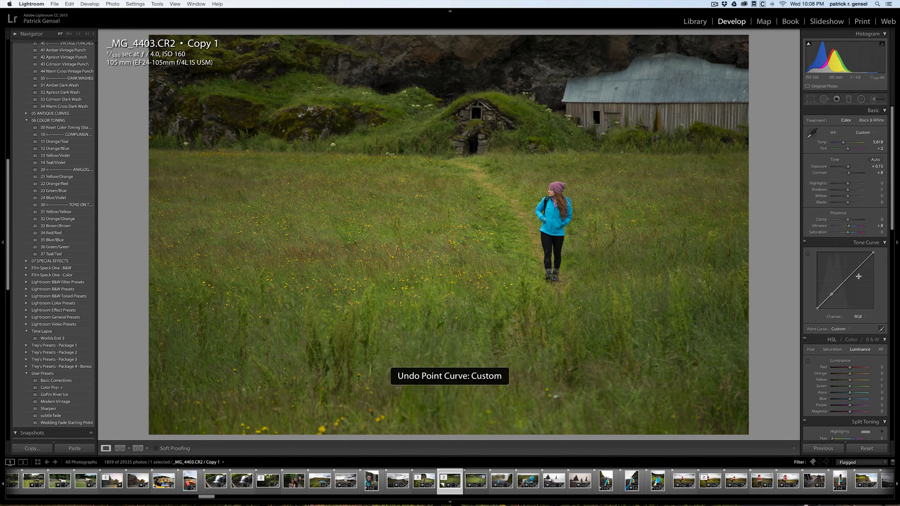
{"action": "left_click", "coordinate": [861, 263]}
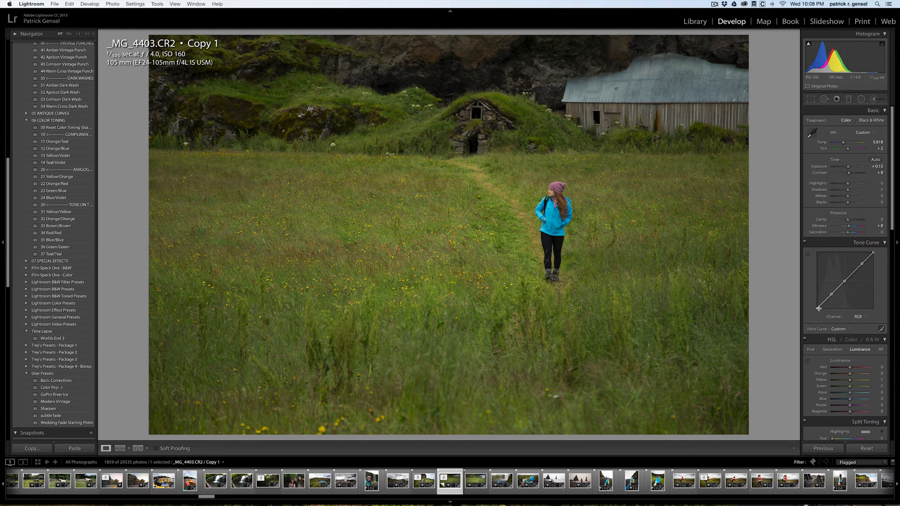
{"action": "left_click_drag", "start_coordinate": [817, 309], "coordinate": [817, 301]}
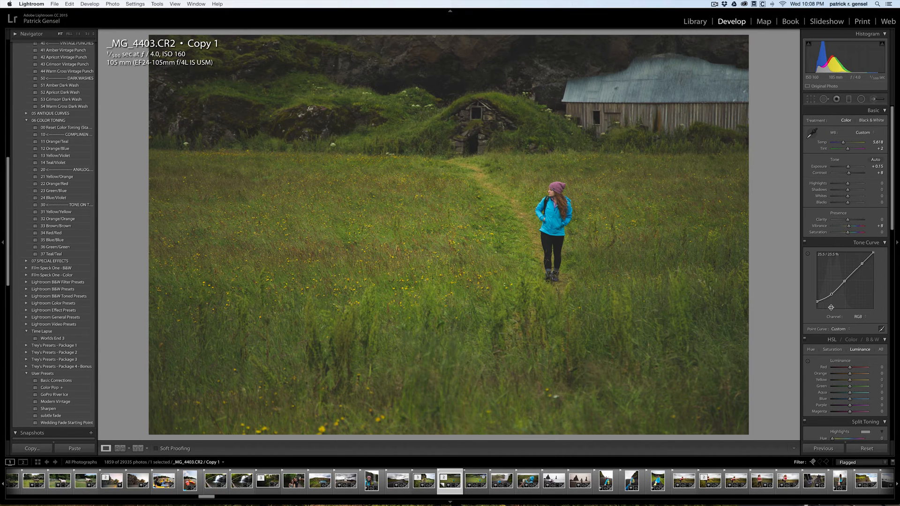
Apply an orange split tone to the highlights with hue 39 and saturation 54.
{"action": "scroll", "coordinate": [832, 309], "scroll_direction": "down", "scroll_amount": 1}
{"action": "scroll", "coordinate": [832, 309], "scroll_direction": "down", "scroll_amount": 5}
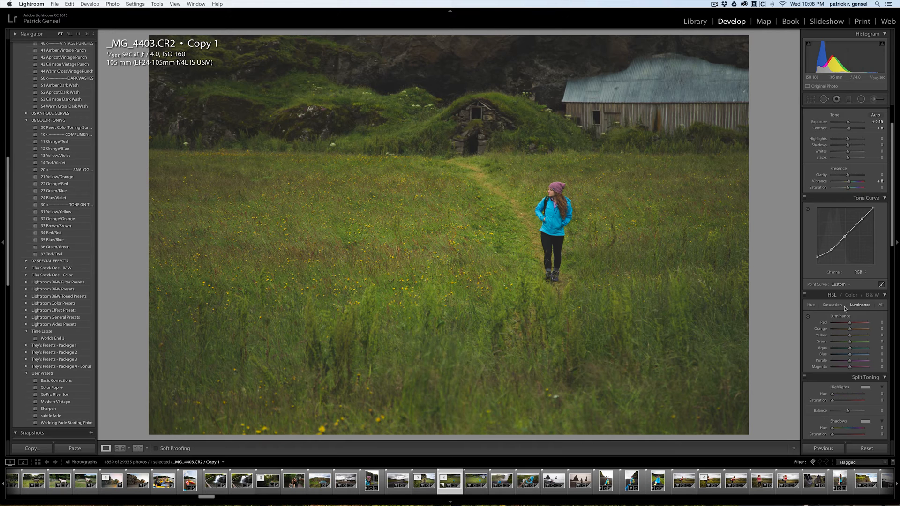
{"action": "scroll", "coordinate": [844, 307], "scroll_direction": "down", "scroll_amount": 2}
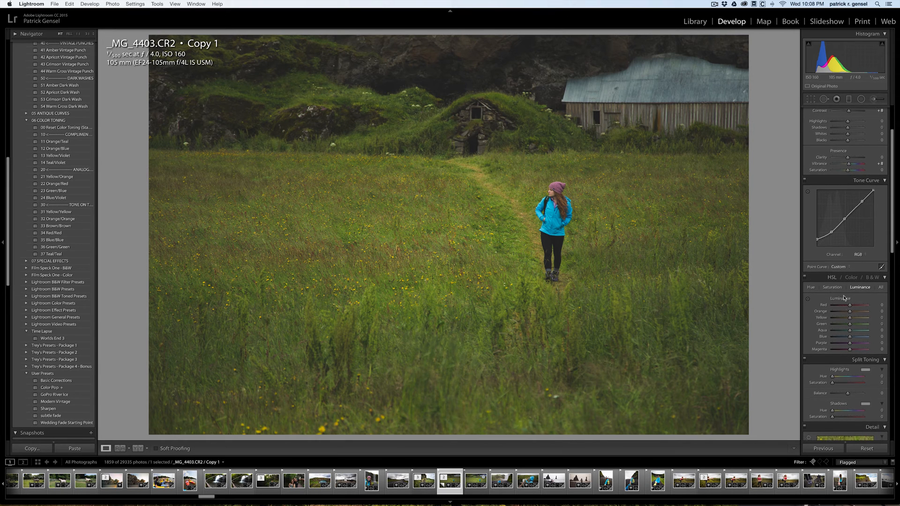
{"action": "scroll", "coordinate": [844, 297], "scroll_direction": "down", "scroll_amount": 3}
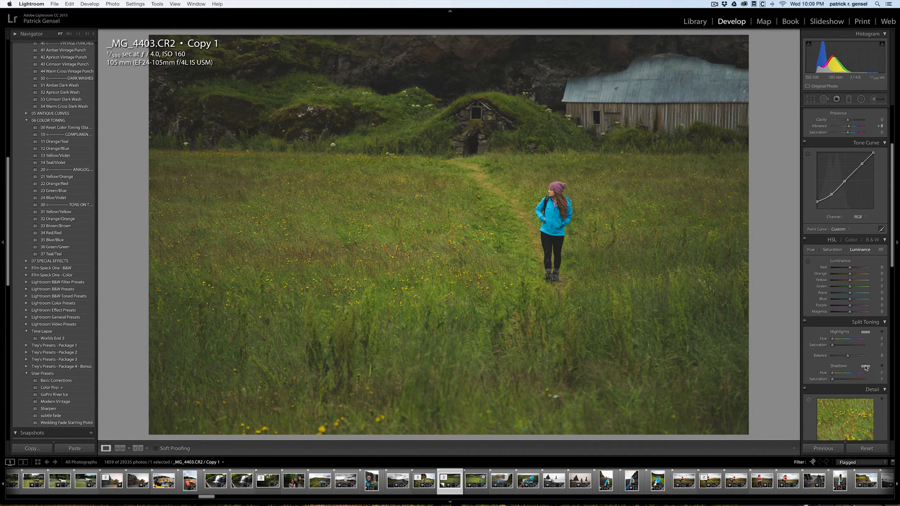
{"action": "left_click", "coordinate": [865, 333]}
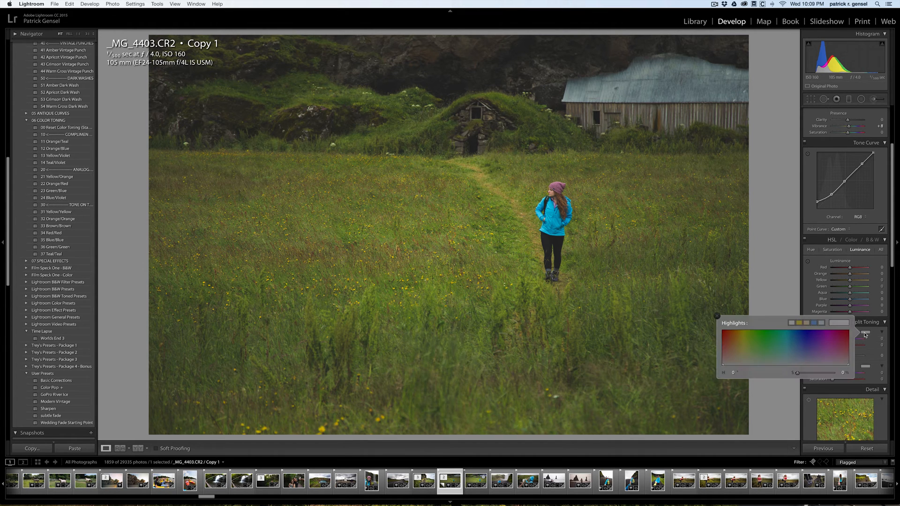
{"action": "left_click", "coordinate": [736, 346]}
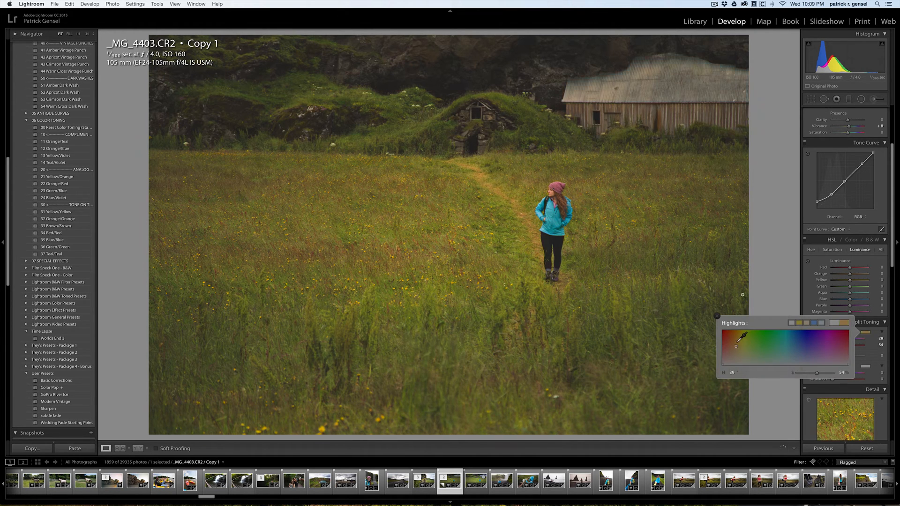
Split-tone the shadows with hue 185 and saturation 12, and reduce the highlights saturation to 24.
{"action": "left_click", "coordinate": [867, 369]}
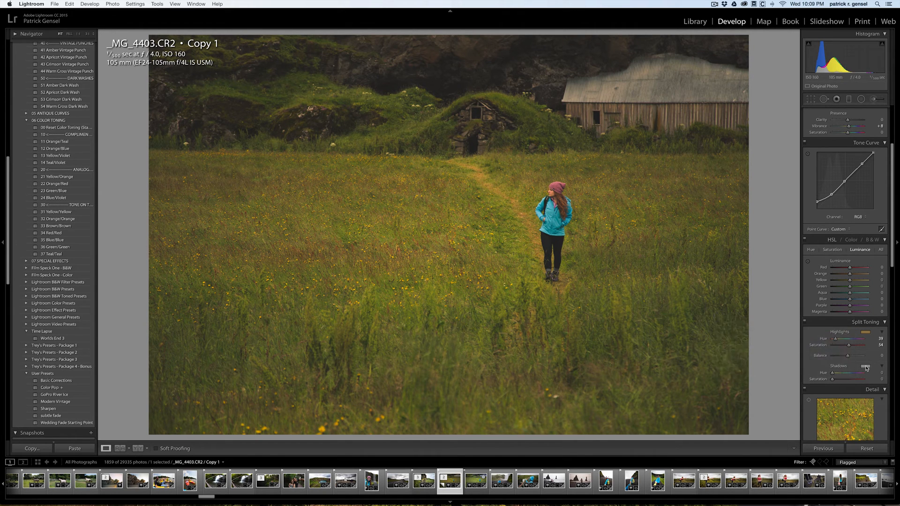
{"action": "left_click", "coordinate": [865, 367]}
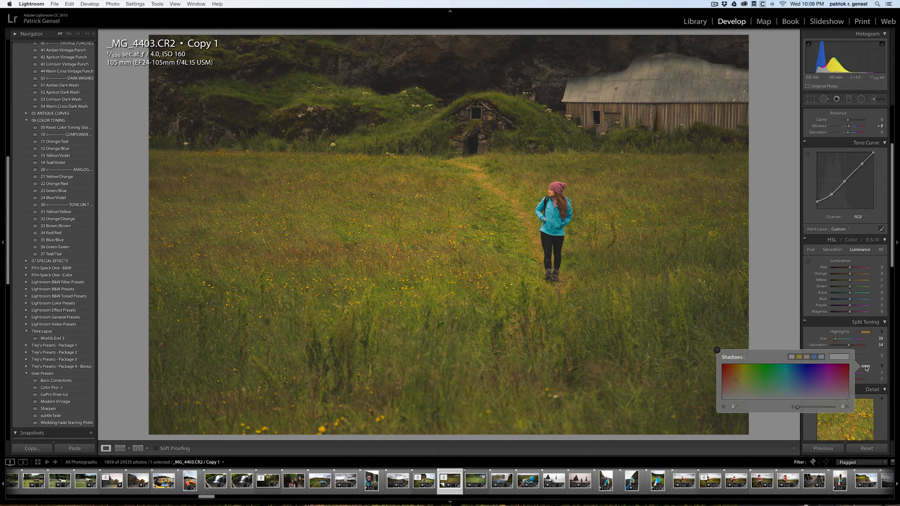
{"action": "left_click", "coordinate": [786, 383]}
{"action": "left_click", "coordinate": [869, 364]}
{"action": "left_click_drag", "start_coordinate": [846, 381], "coordinate": [835, 380]}
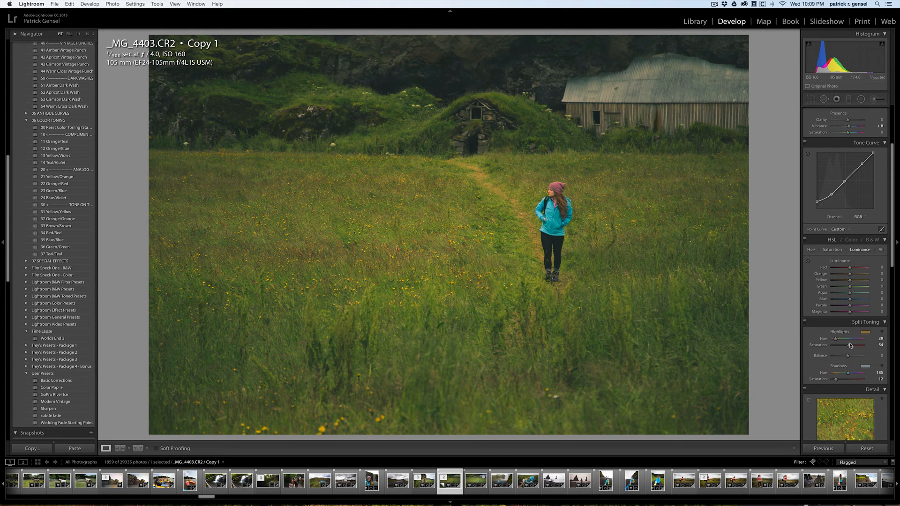
{"action": "left_click_drag", "start_coordinate": [849, 346], "coordinate": [839, 346]}
Darken the photo's edges by setting the manual lens correction vignetting amount to -59.
{"action": "scroll", "coordinate": [847, 306], "scroll_direction": "down", "scroll_amount": 2}
{"action": "scroll", "coordinate": [847, 305], "scroll_direction": "down", "scroll_amount": 9}
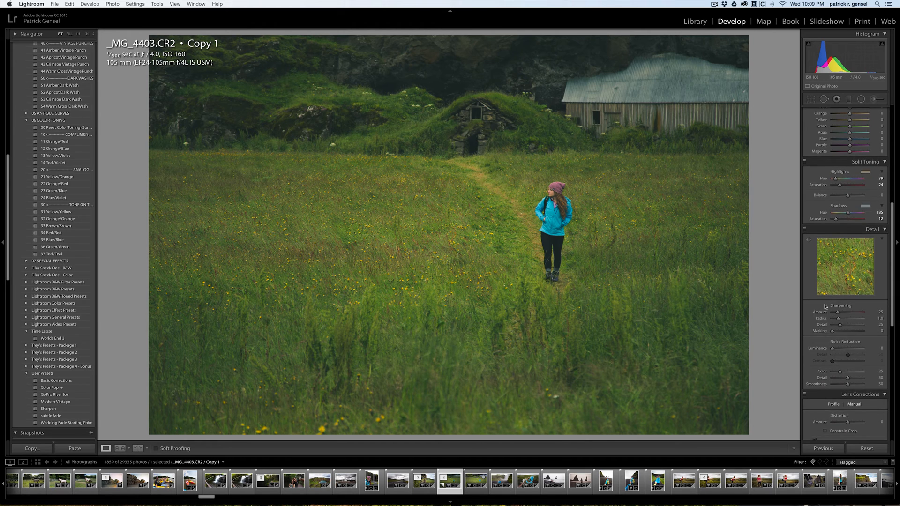
{"action": "scroll", "coordinate": [840, 322], "scroll_direction": "down", "scroll_amount": 17}
{"action": "scroll", "coordinate": [838, 323], "scroll_direction": "down", "scroll_amount": 3}
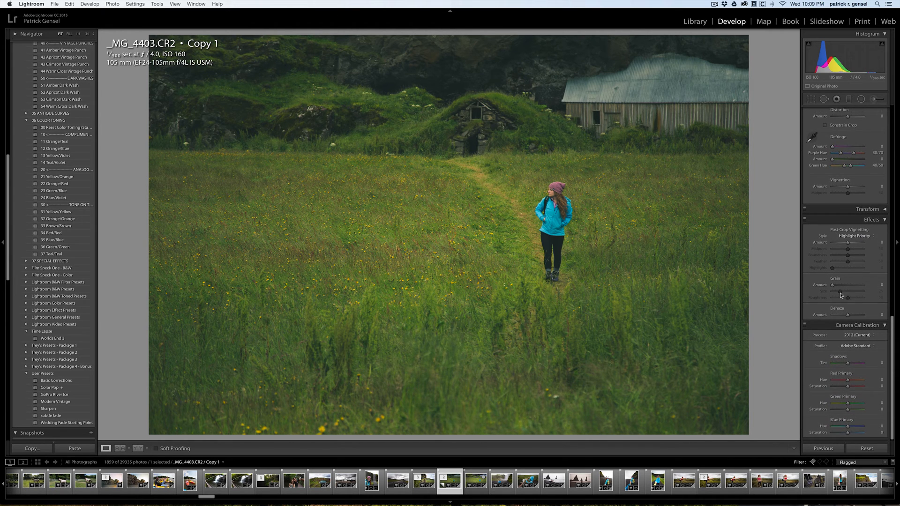
{"action": "scroll", "coordinate": [843, 282], "scroll_direction": "up", "scroll_amount": 4}
{"action": "scroll", "coordinate": [847, 267], "scroll_direction": "up", "scroll_amount": 1}
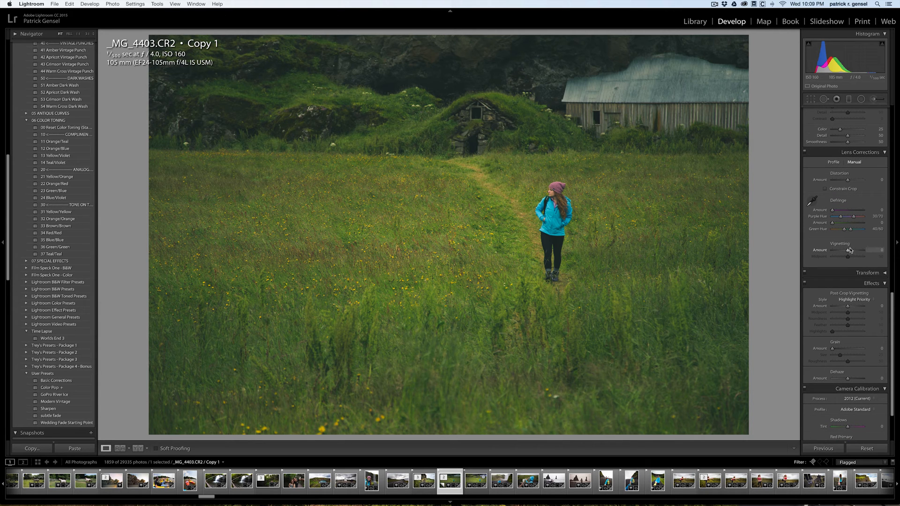
{"action": "left_click_drag", "start_coordinate": [847, 250], "coordinate": [839, 251]}
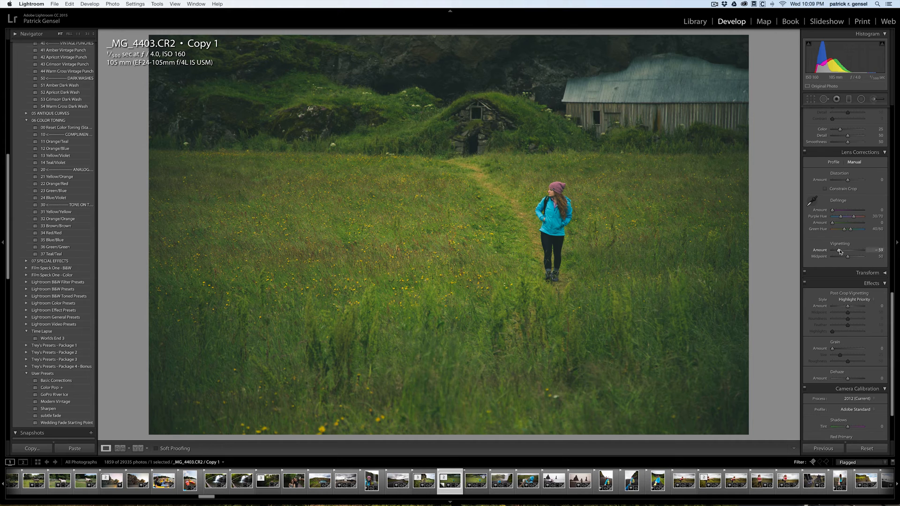
Set the sharpening to amount 63, radius 0.9, detail 34 and masking 24.
{"action": "scroll", "coordinate": [862, 249], "scroll_direction": "up", "scroll_amount": 10}
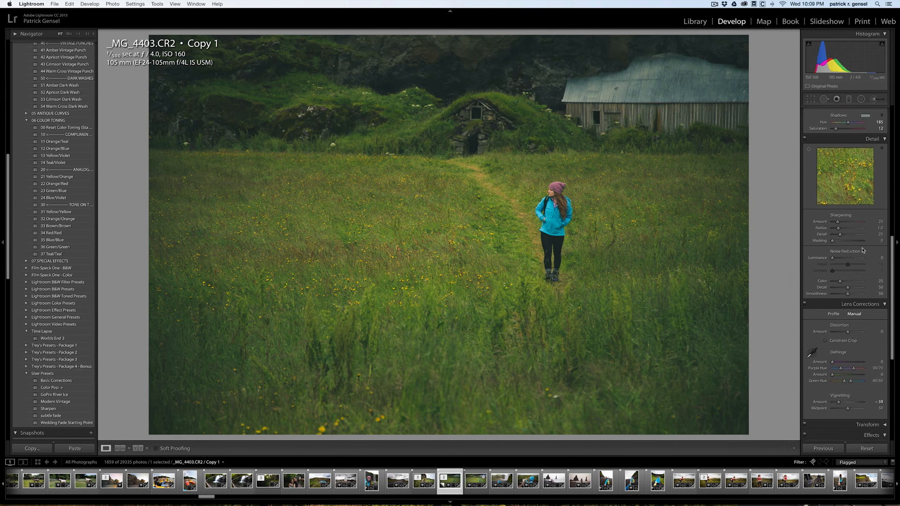
{"action": "scroll", "coordinate": [862, 250], "scroll_direction": "up", "scroll_amount": 3}
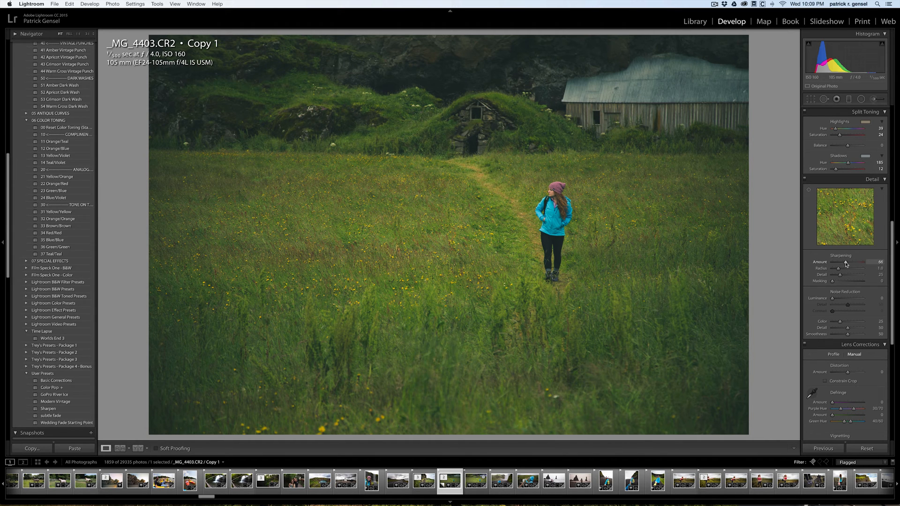
{"action": "left_click_drag", "start_coordinate": [846, 264], "coordinate": [847, 263]}
{"action": "left_click_drag", "start_coordinate": [838, 270], "coordinate": [844, 276]}
{"action": "left_click_drag", "start_coordinate": [832, 281], "coordinate": [838, 281]}
{"action": "left_click_drag", "start_coordinate": [846, 264], "coordinate": [841, 275]}
Raise the blue primary saturation to +60 in the camera calibration.
{"action": "scroll", "coordinate": [858, 422], "scroll_direction": "down", "scroll_amount": 5}
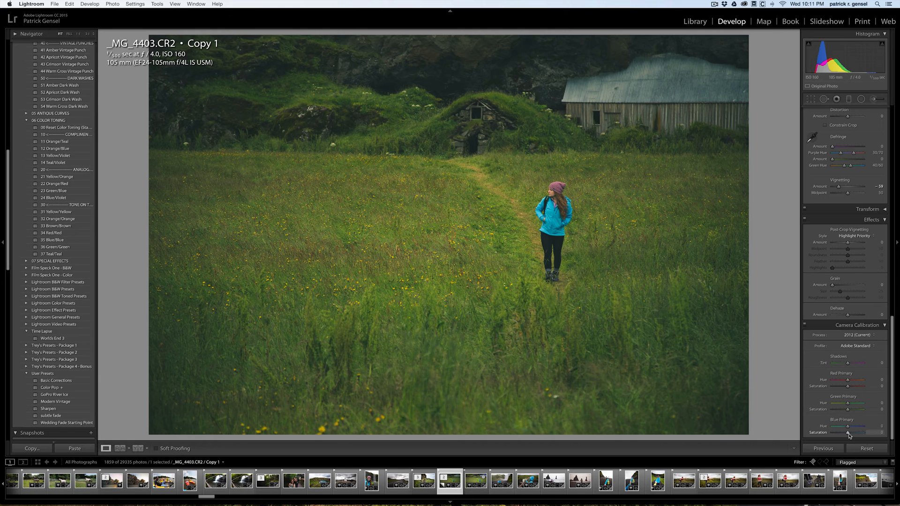
{"action": "left_click_drag", "start_coordinate": [849, 434], "coordinate": [856, 432]}
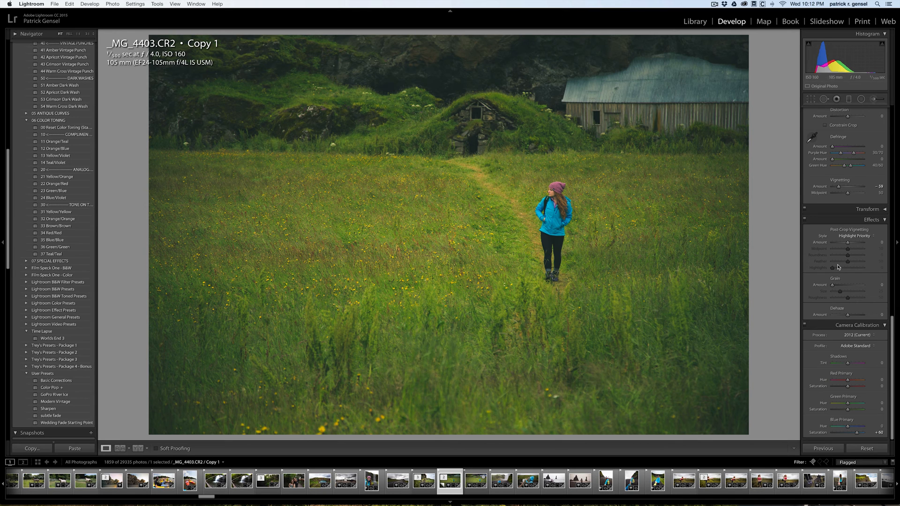
Remove the split toning by setting both the highlights and shadows saturation to 0.
{"action": "scroll", "coordinate": [811, 230], "scroll_direction": "up", "scroll_amount": 5}
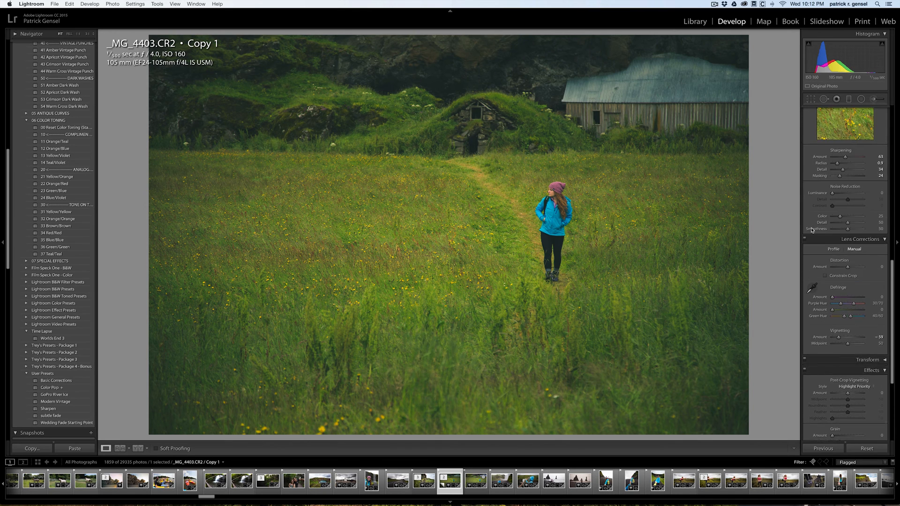
{"action": "scroll", "coordinate": [811, 229], "scroll_direction": "up", "scroll_amount": 4}
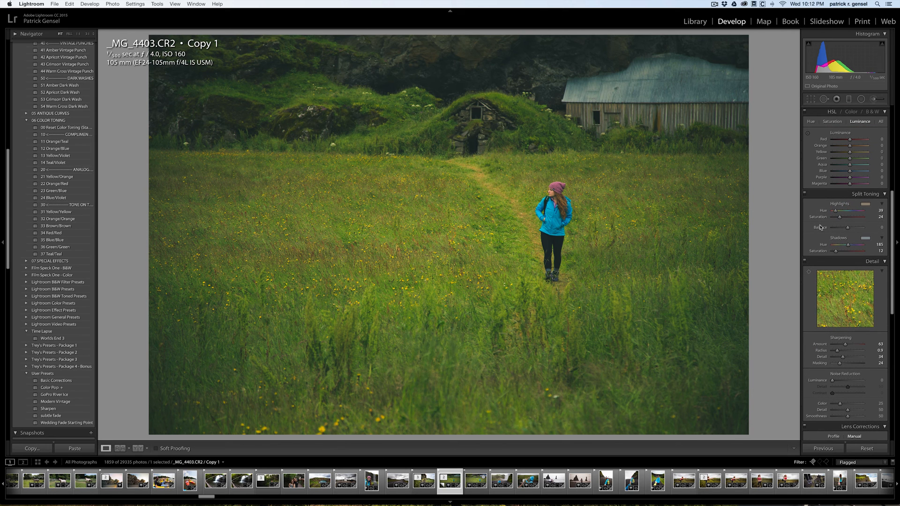
{"action": "left_click_drag", "start_coordinate": [839, 217], "coordinate": [825, 218]}
{"action": "left_click_drag", "start_coordinate": [834, 253], "coordinate": [819, 253]}
Cool the white balance to temperature 5,133 with tint +20, and lift the tone curve's black point slightly more.
{"action": "scroll", "coordinate": [841, 225], "scroll_direction": "up", "scroll_amount": 5}
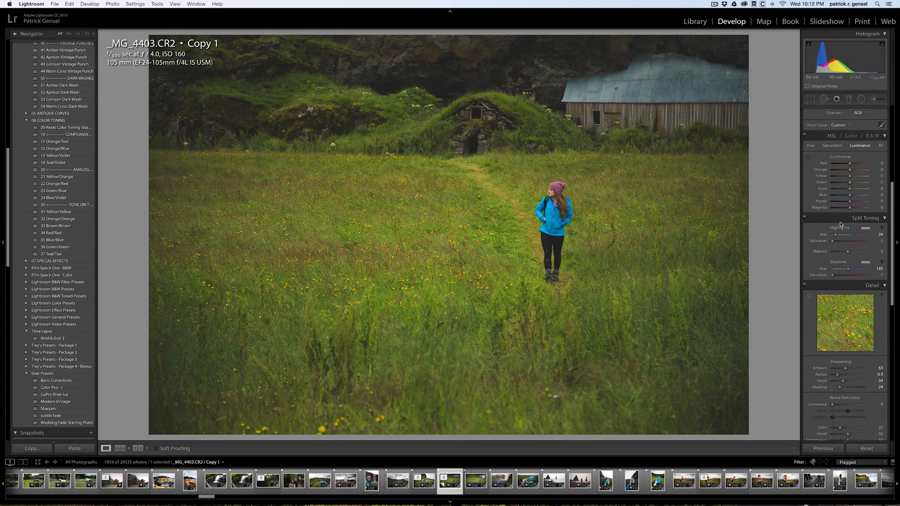
{"action": "scroll", "coordinate": [839, 223], "scroll_direction": "up", "scroll_amount": 5}
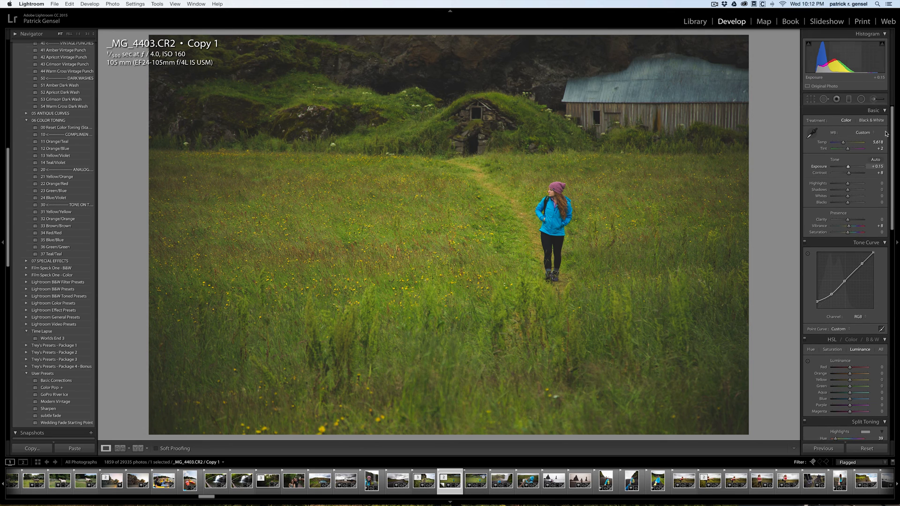
{"action": "left_click_drag", "start_coordinate": [844, 143], "coordinate": [842, 144]}
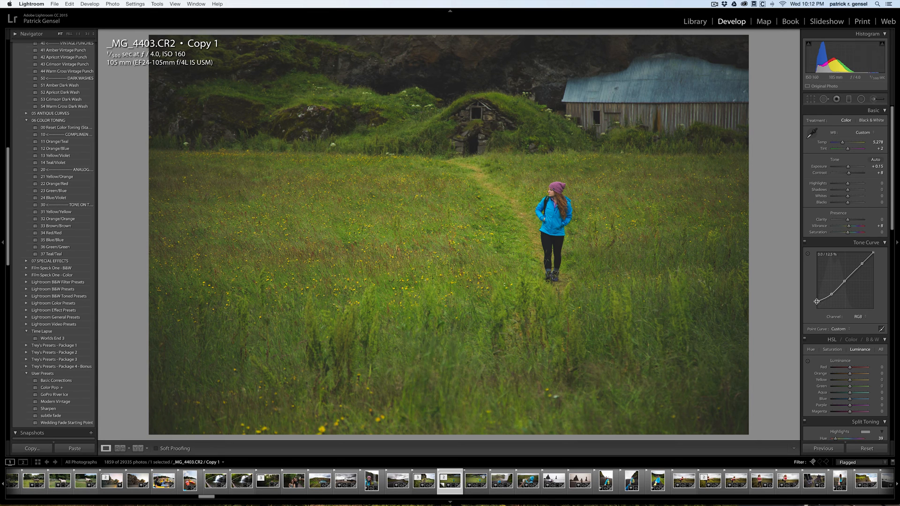
{"action": "left_click_drag", "start_coordinate": [816, 301], "coordinate": [817, 299]}
{"action": "left_click_drag", "start_coordinate": [844, 144], "coordinate": [842, 143]}
{"action": "left_click_drag", "start_coordinate": [848, 150], "coordinate": [850, 150]}
{"action": "left_click_drag", "start_coordinate": [850, 150], "coordinate": [851, 150]}
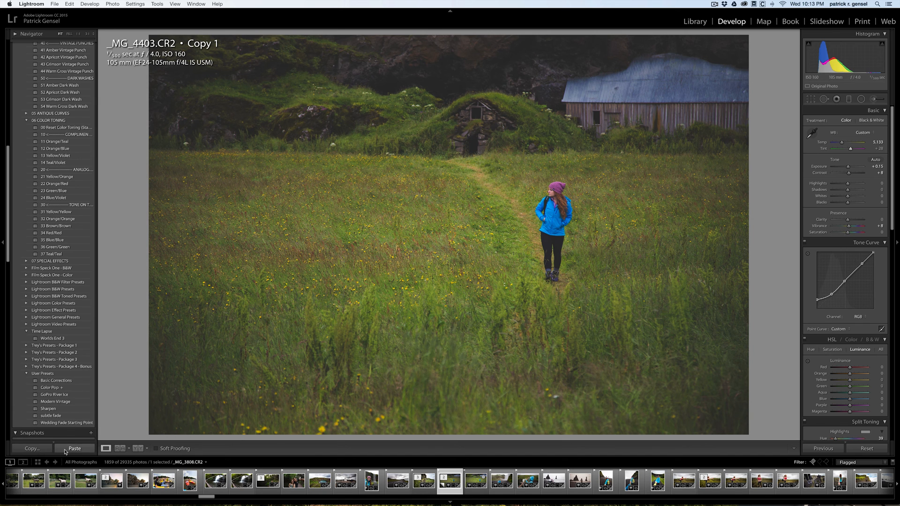
Create a new develop preset from the current settings in the User Presets folder, keeping the default name.
{"action": "scroll", "coordinate": [82, 146], "scroll_direction": "up", "scroll_amount": 2}
{"action": "scroll", "coordinate": [82, 146], "scroll_direction": "up", "scroll_amount": 20}
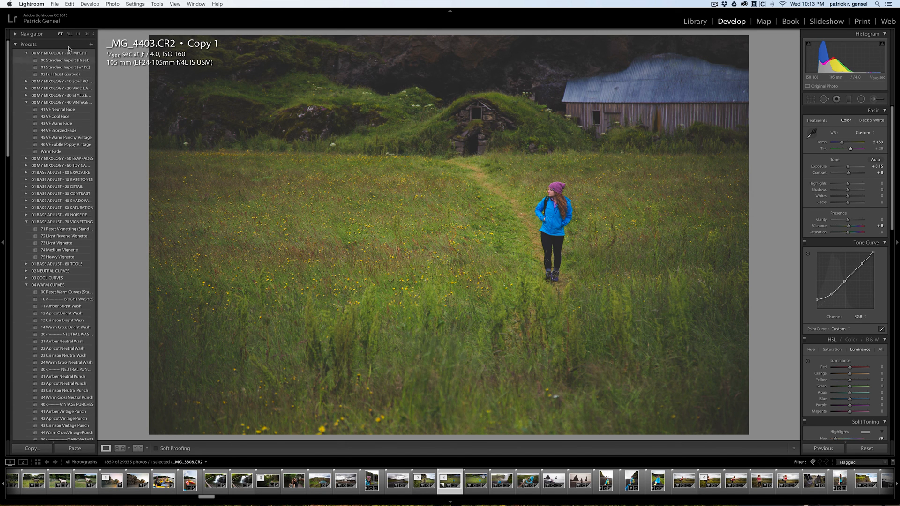
{"action": "left_click", "coordinate": [90, 46]}
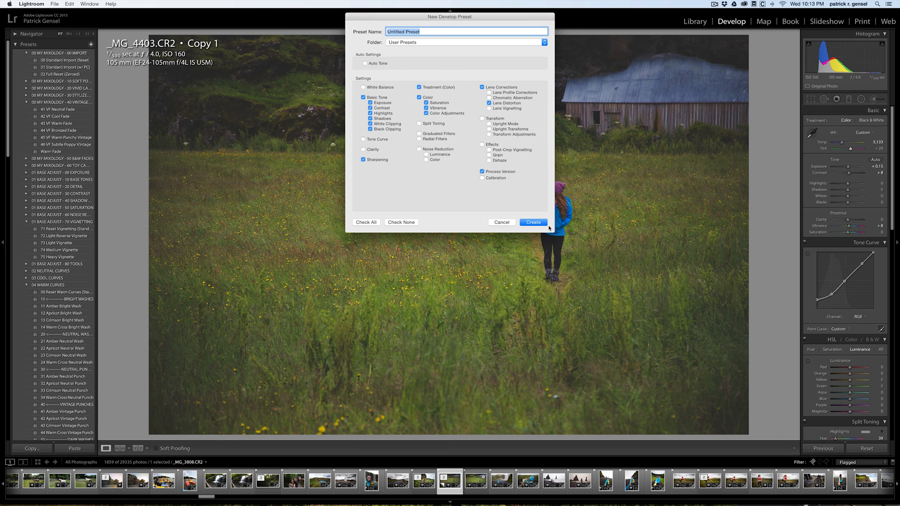
{"action": "left_click", "coordinate": [522, 223]}
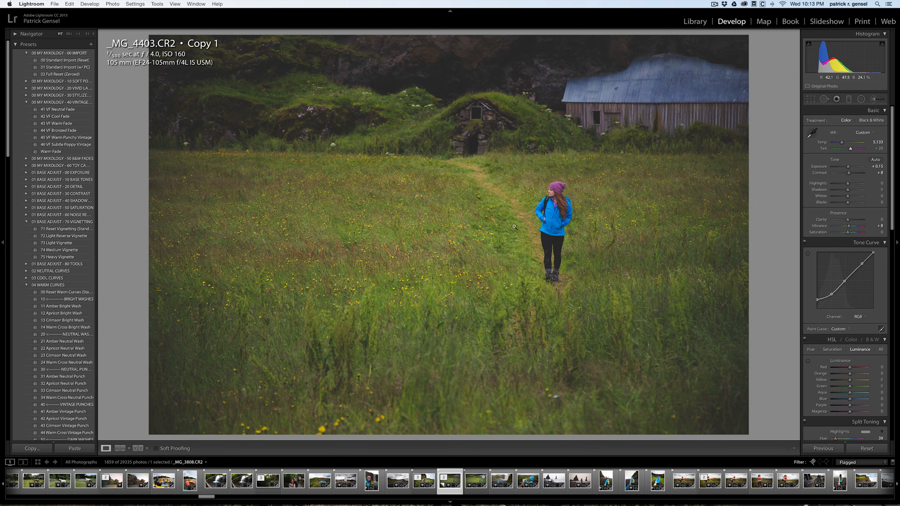